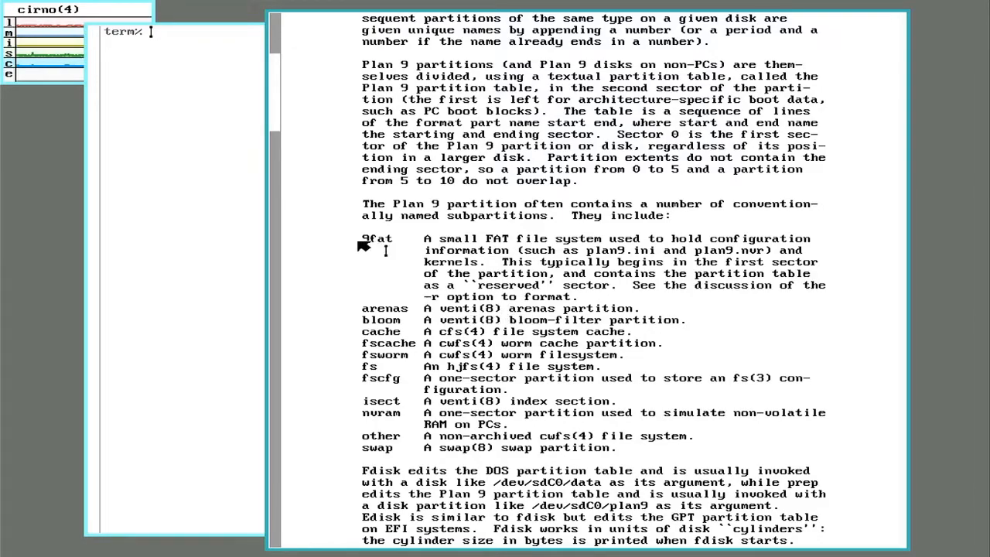
Step: Highlight the 9fat, nvram and other partition entries in the manual, then raise the installer terminal
drag(357, 239, 460, 241)
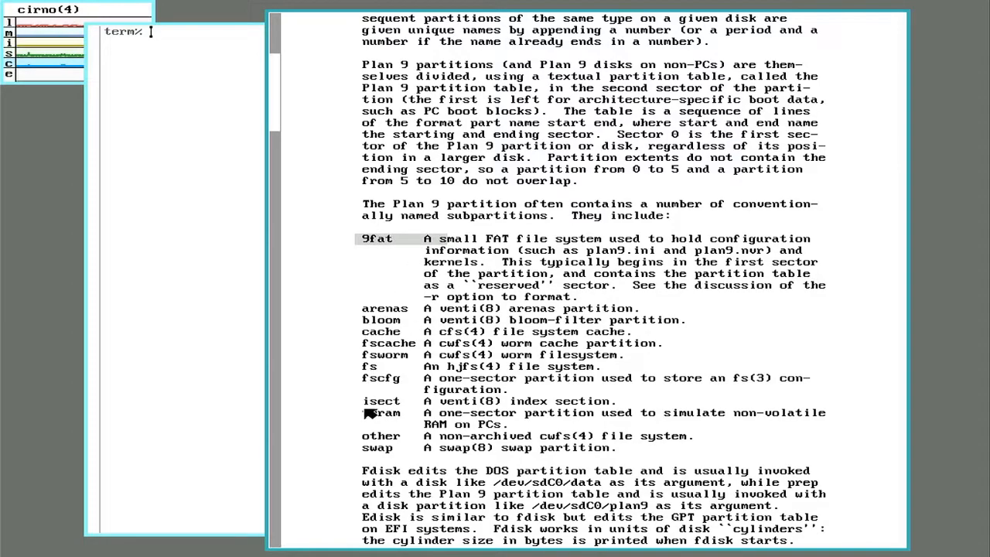
drag(347, 413, 482, 419)
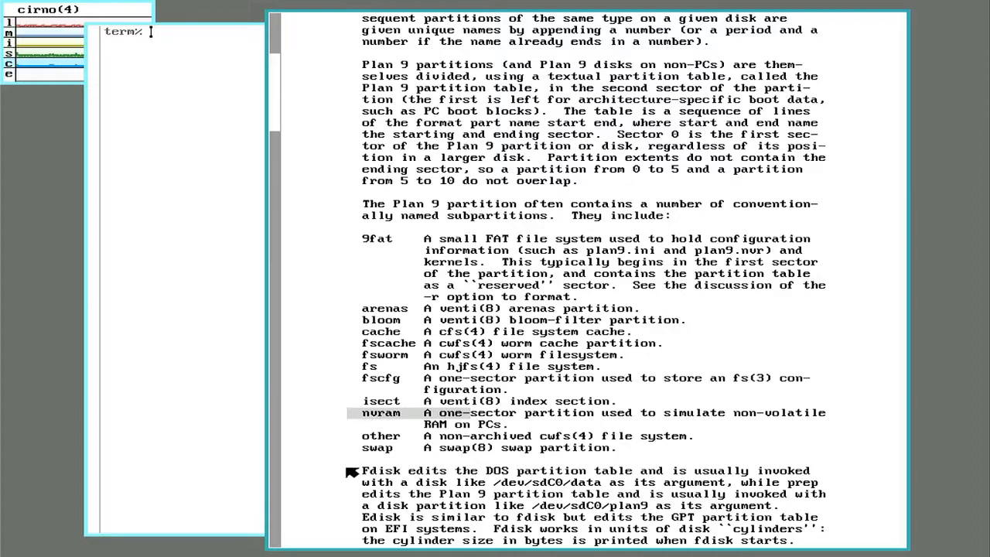
drag(352, 437, 484, 439)
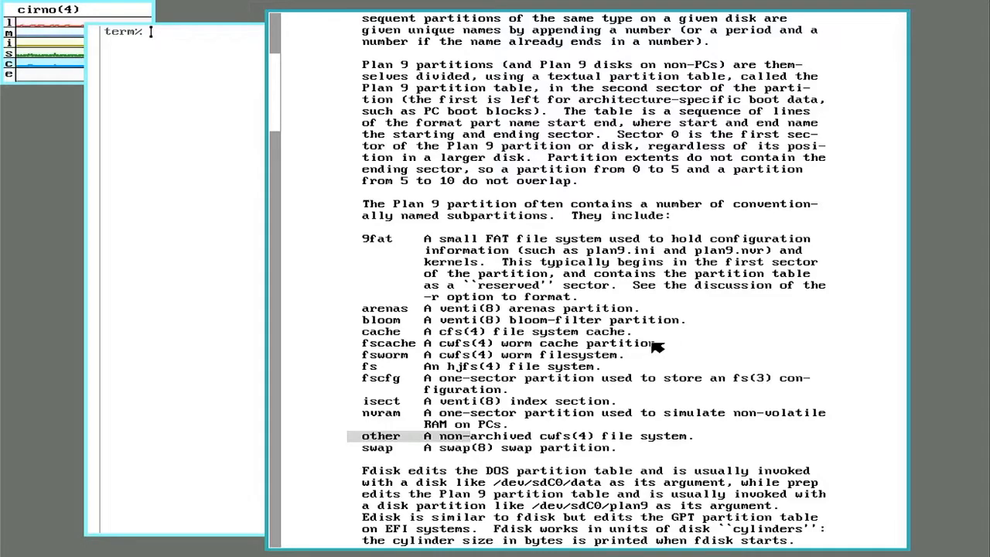
click(656, 346)
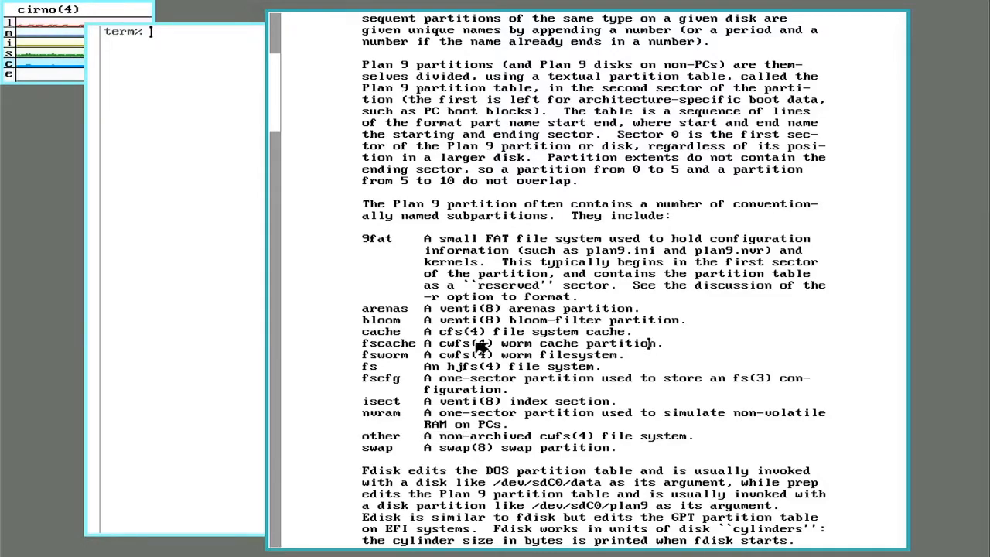
click(178, 263)
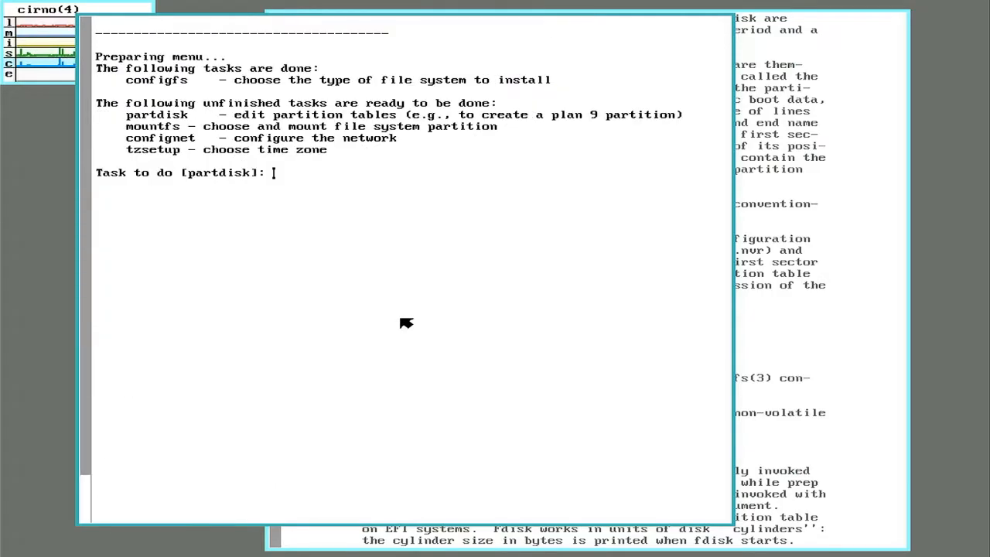
scroll(406, 323, up, 5)
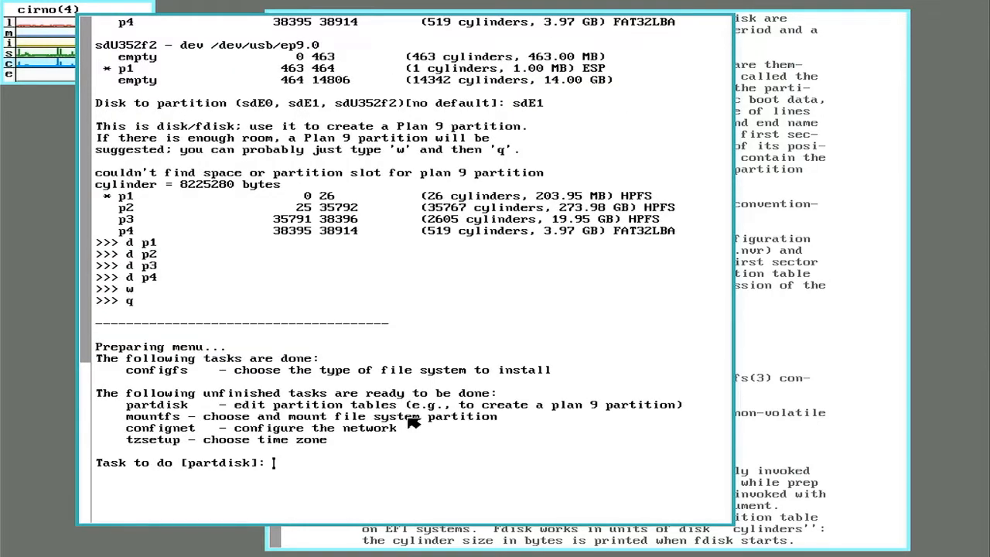
Step: Run partdisk on sdE0, writing a full-disk Plan 9 partition and quitting fdisk
key(Return)
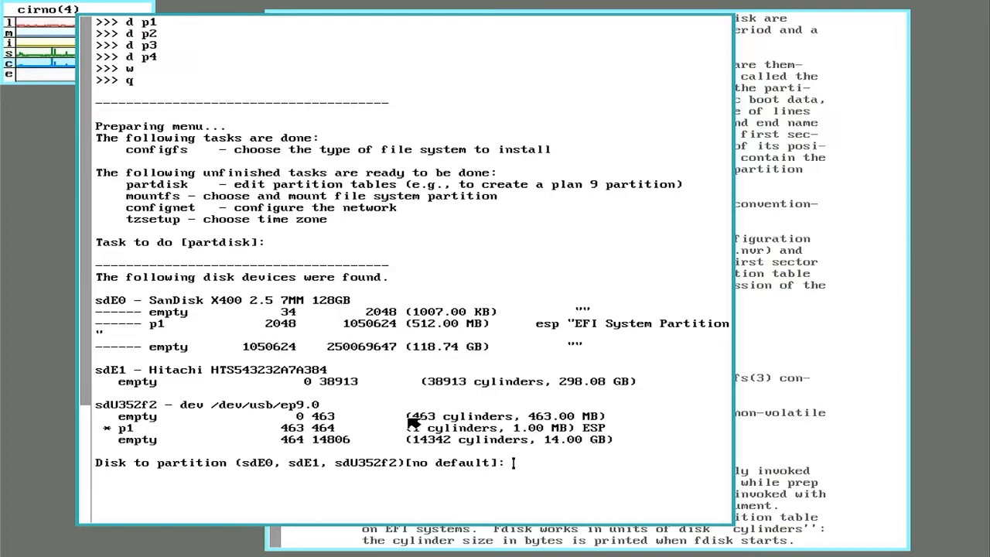
text(s)
text(dE0)
key(Return)
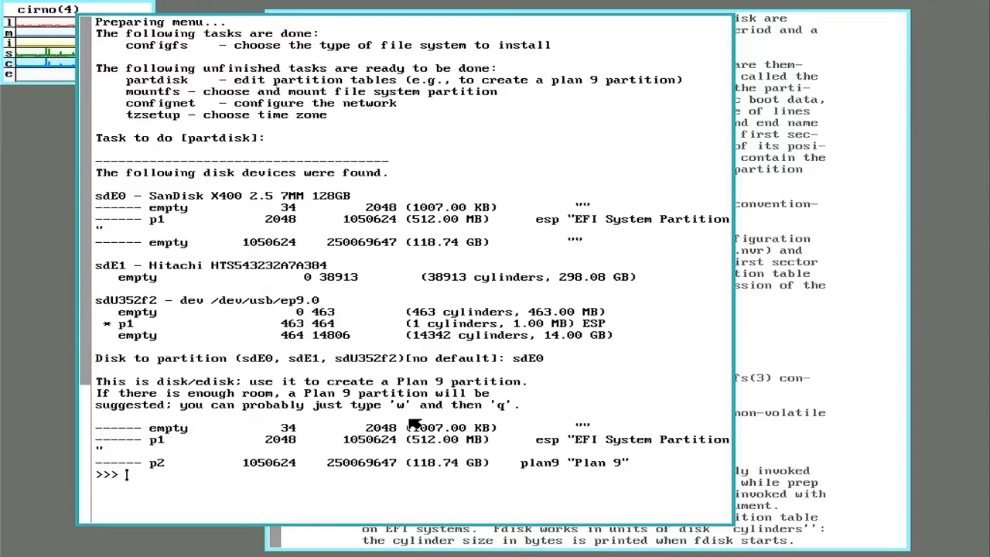
text(w)
key(Return)
text(q)
key(Return)
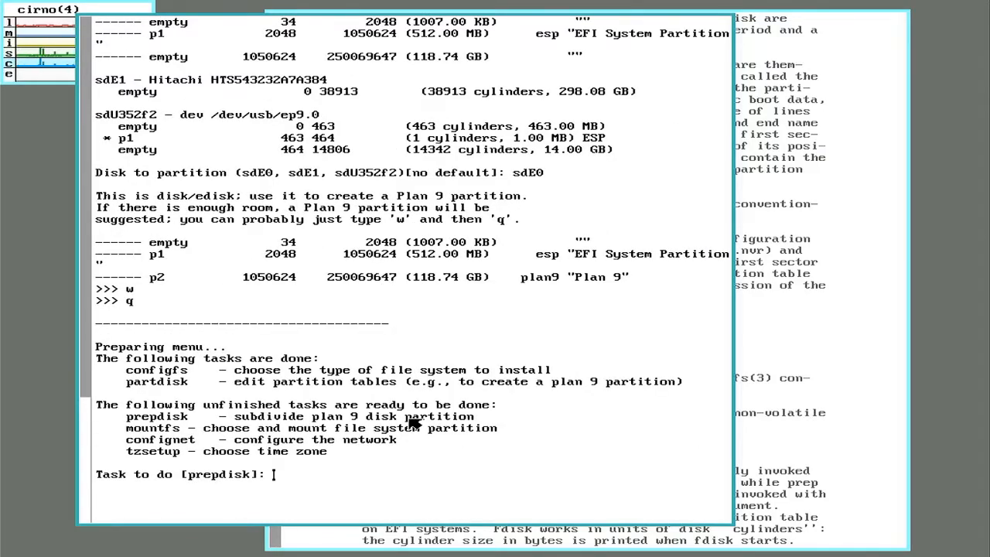
text(par)
text(tdisk)
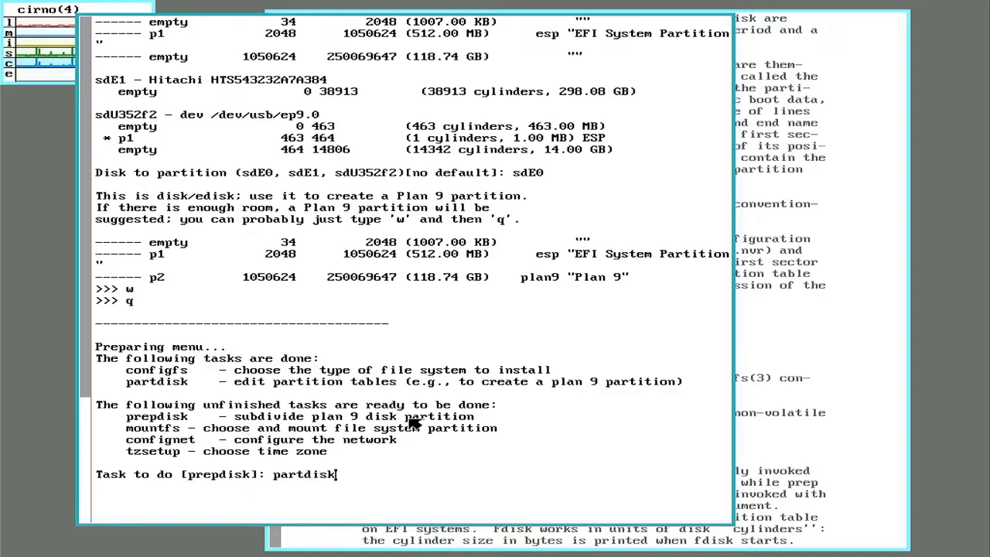
Step: Run partdisk again on sdE1, writing its Plan 9 partition and quitting fdisk
key(Return)
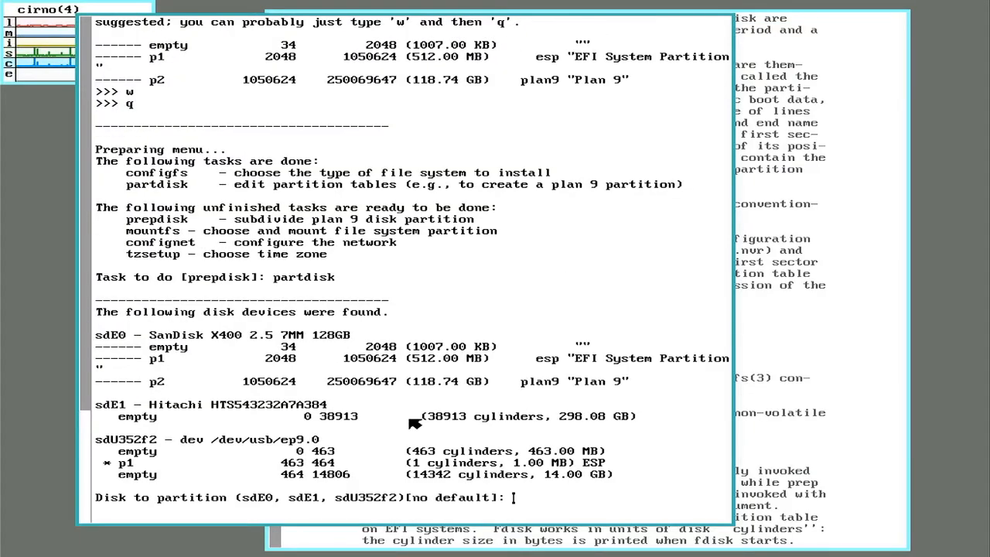
text(sdE)
text(1)
key(Return)
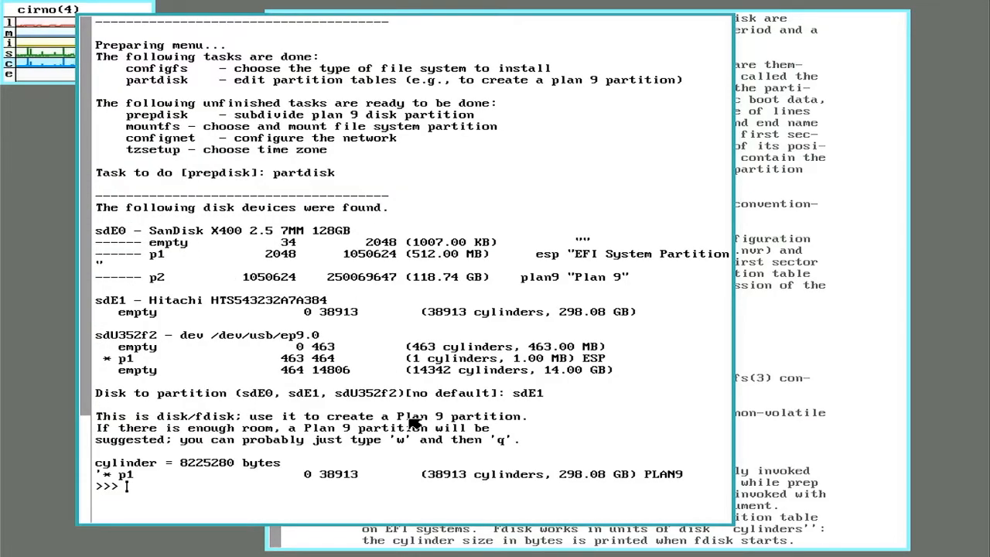
text(w)
key(Return)
text(q)
key(Return)
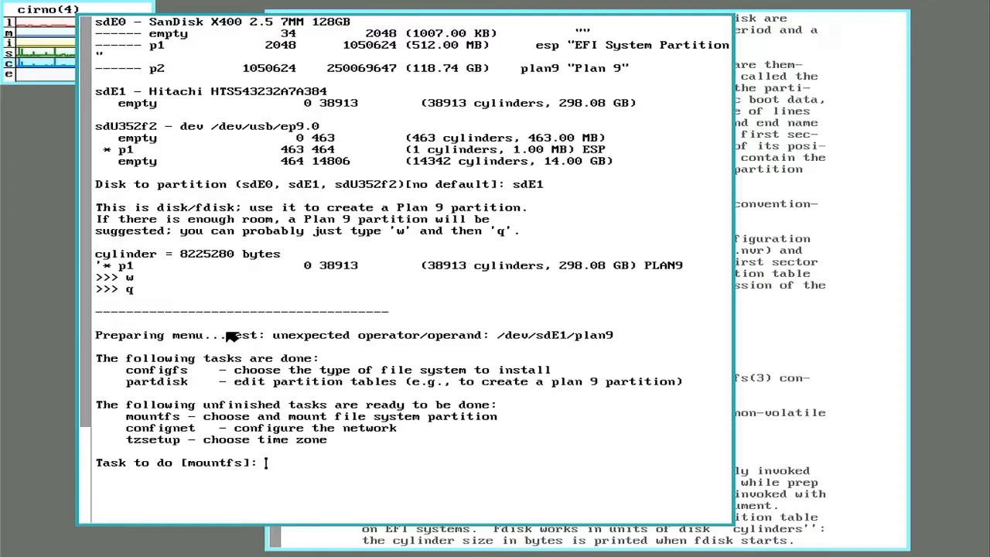
Step: Hide the installer terminal via the rio menu and raise the acme window showing prepdisk
right_click(27, 252)
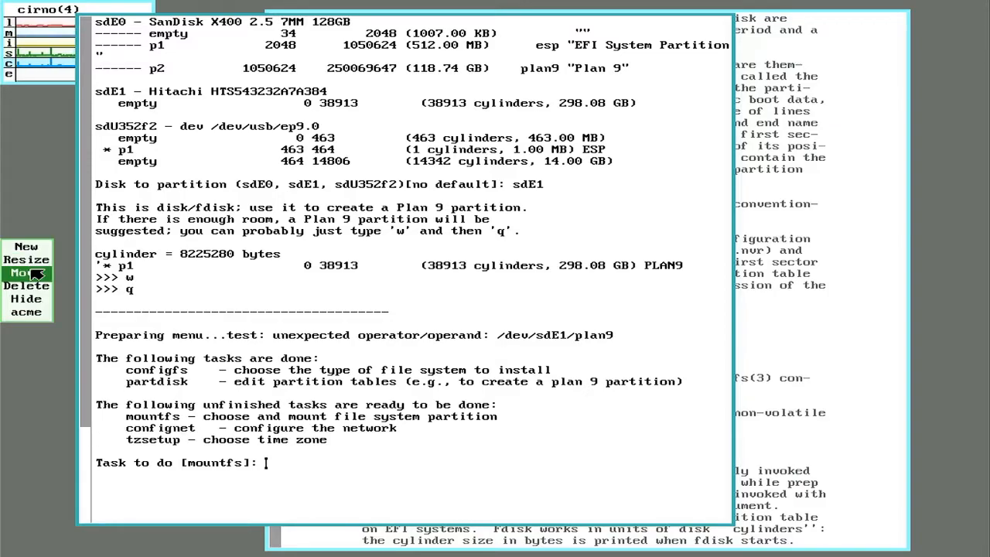
right_click(334, 278)
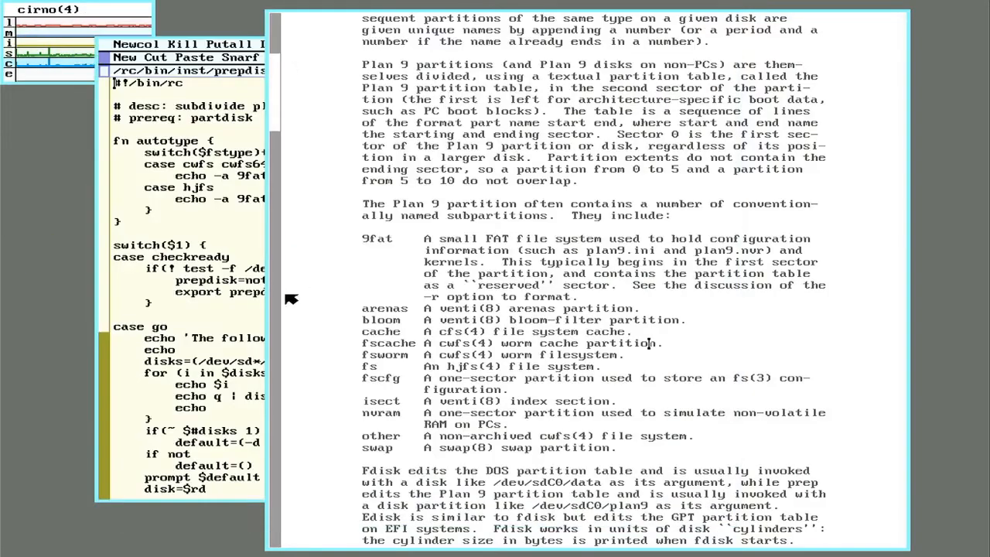
click(257, 230)
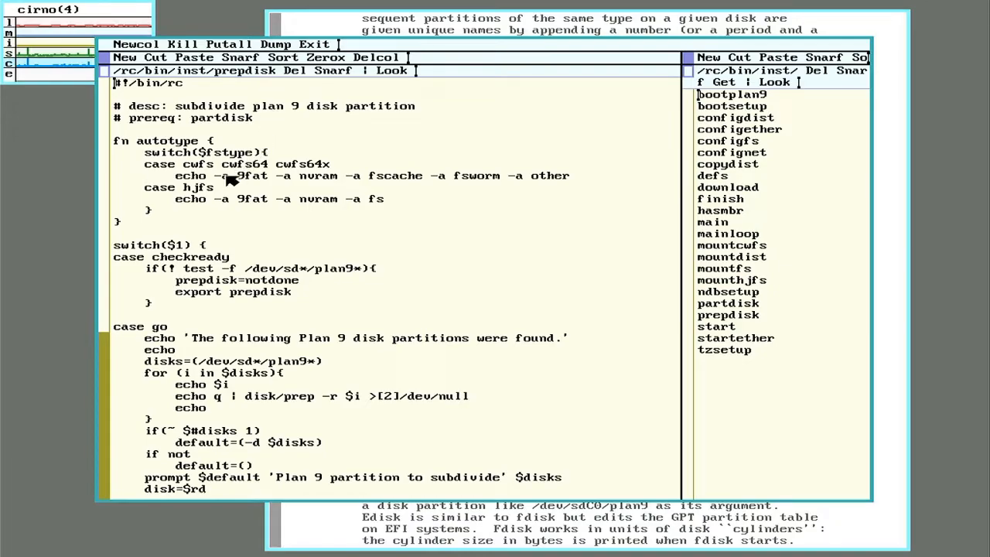
scroll(240, 385, down, 1)
scroll(240, 384, down, 1)
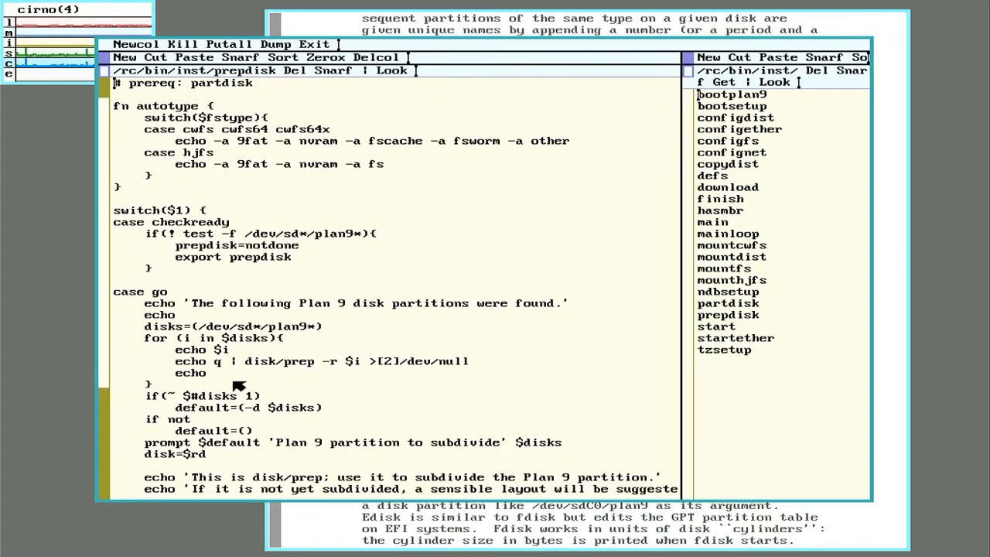
scroll(240, 384, down, 1)
scroll(240, 384, up, 2)
scroll(237, 322, up, 1)
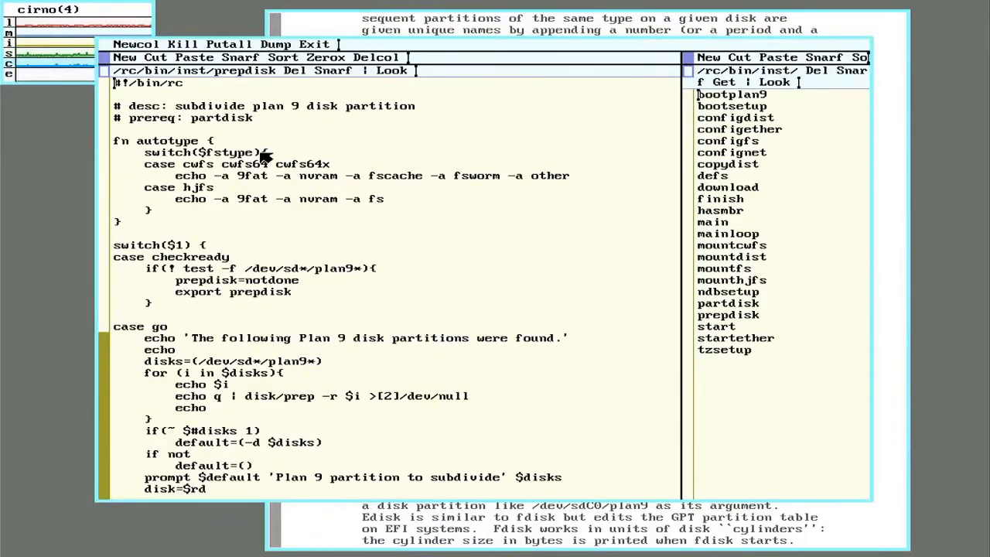
Step: In a new terminal, run disk/prep -a 9fat -a nvram -a fscache /dev/sdE0/plan9, write and quit
right_click(189, 23)
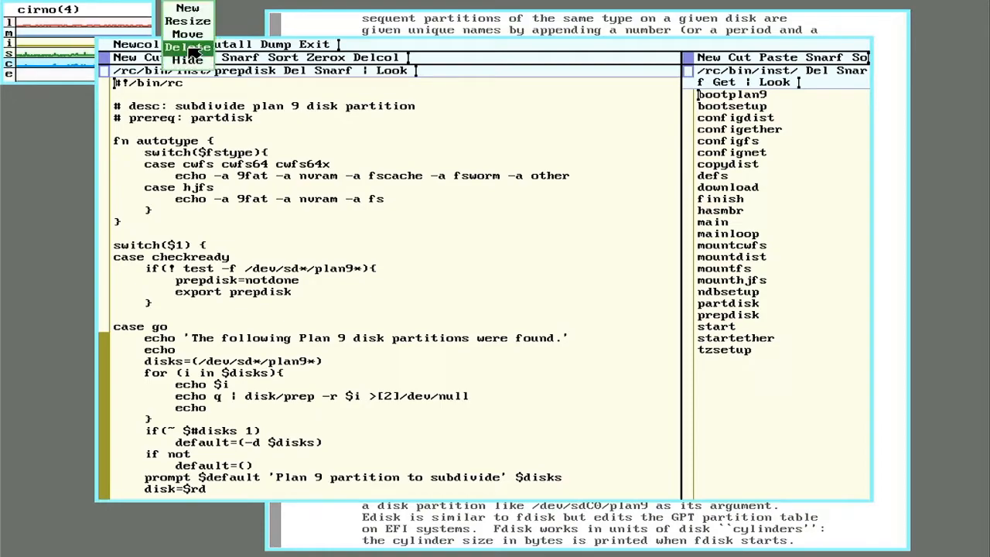
drag(190, 14, 757, 513)
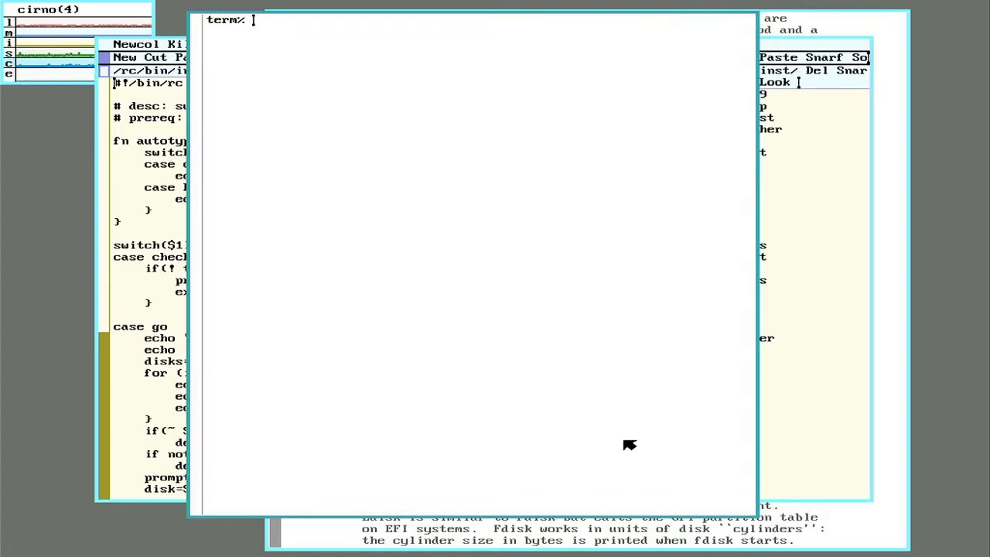
text(disk)
text(/pre)
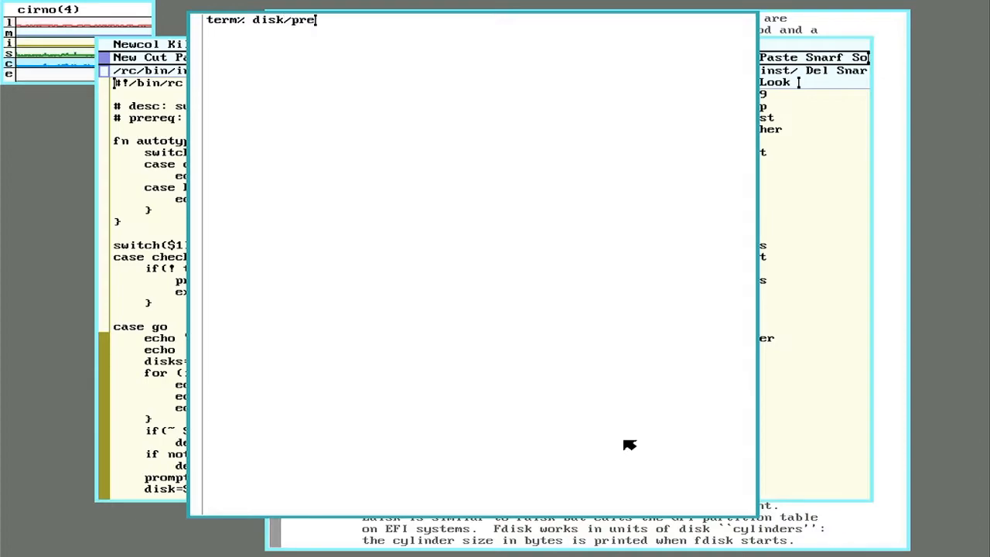
text(p )
text(-a )
text(9fat)
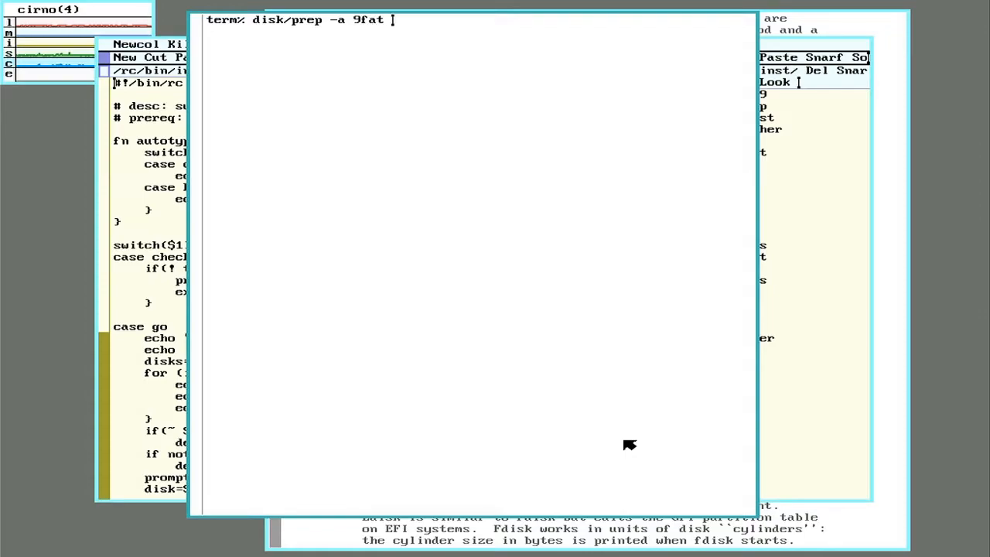
text( -a nvram )
text(-a )
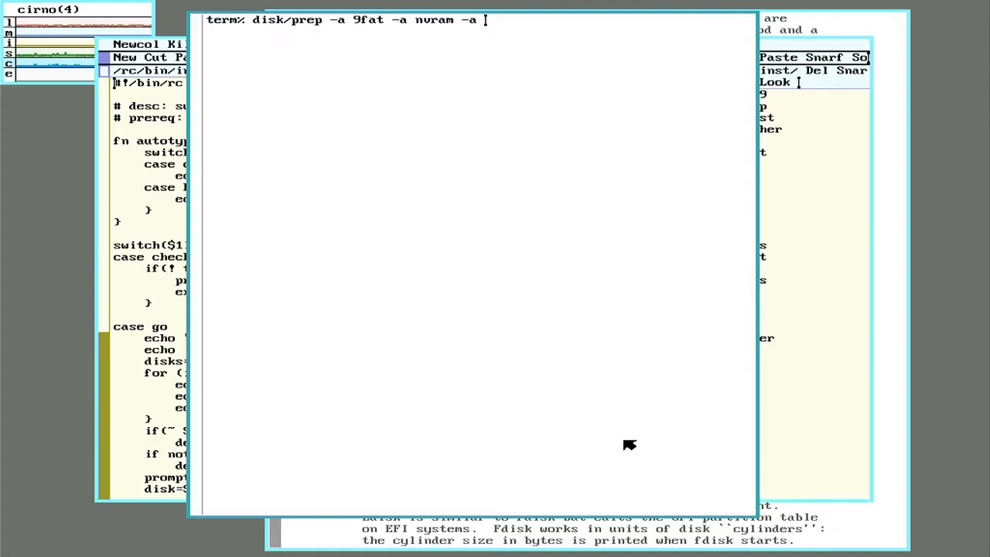
text(fs)
text( cache )
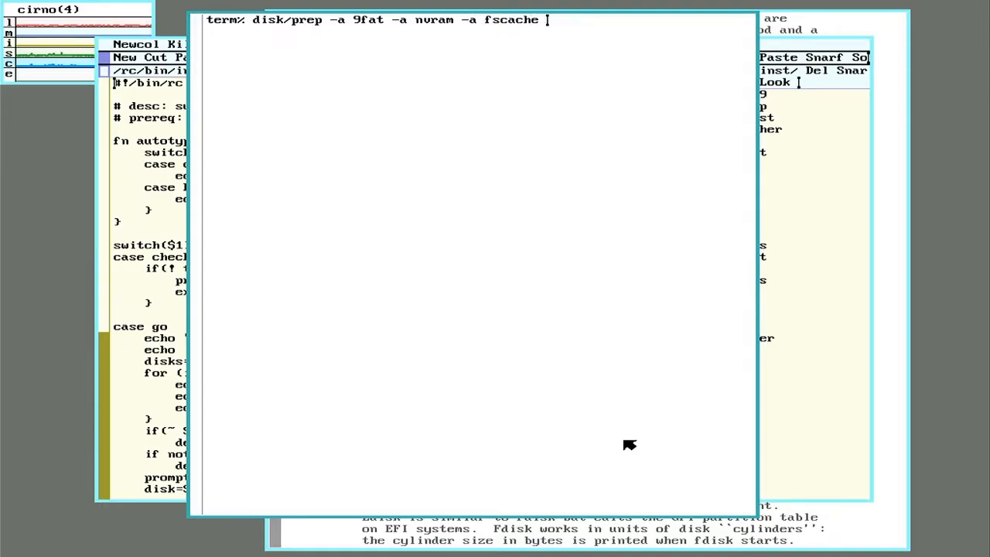
text(/dev/)
text(sdE0)
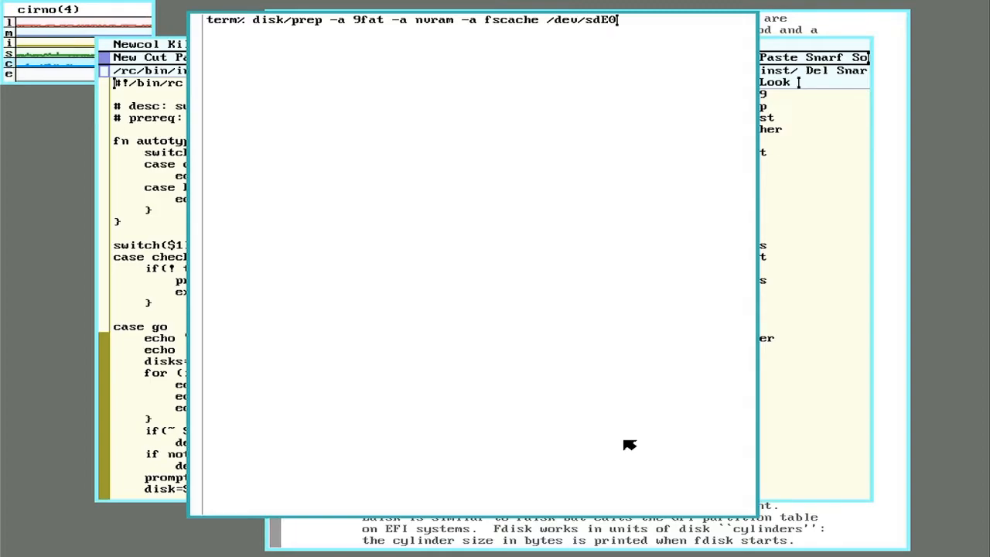
text(/plan9)
key(Return)
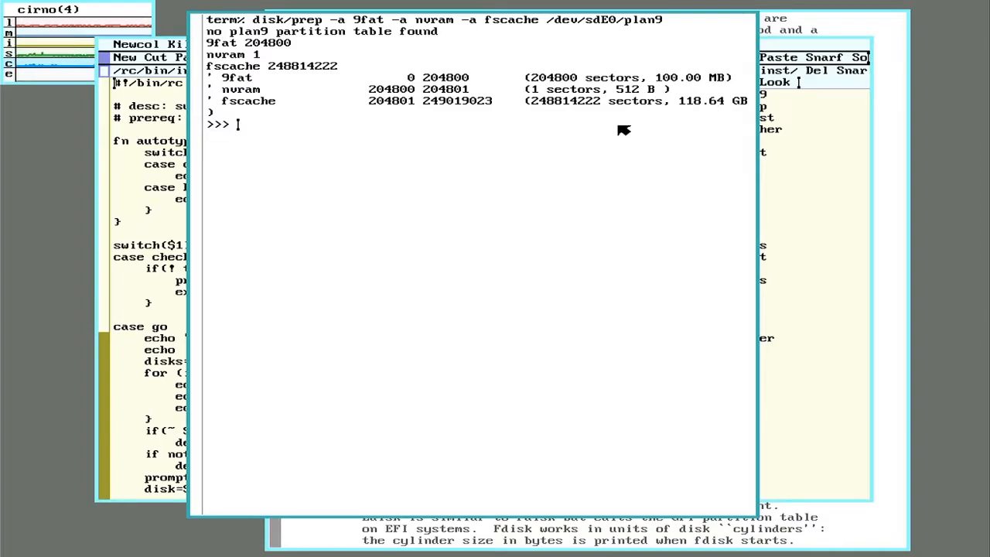
text(w)
key(Return)
text(q)
key(Return)
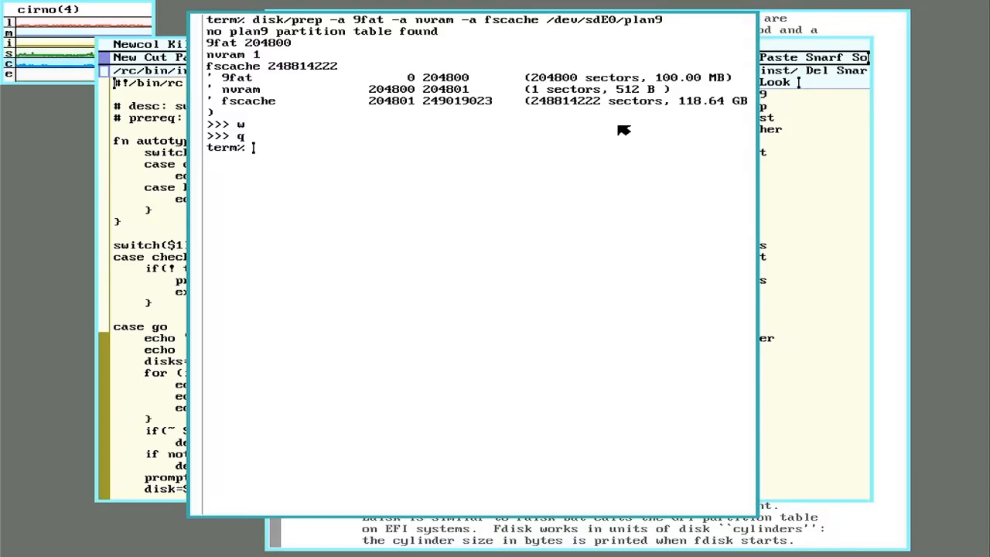
text(disk/)
text(prep)
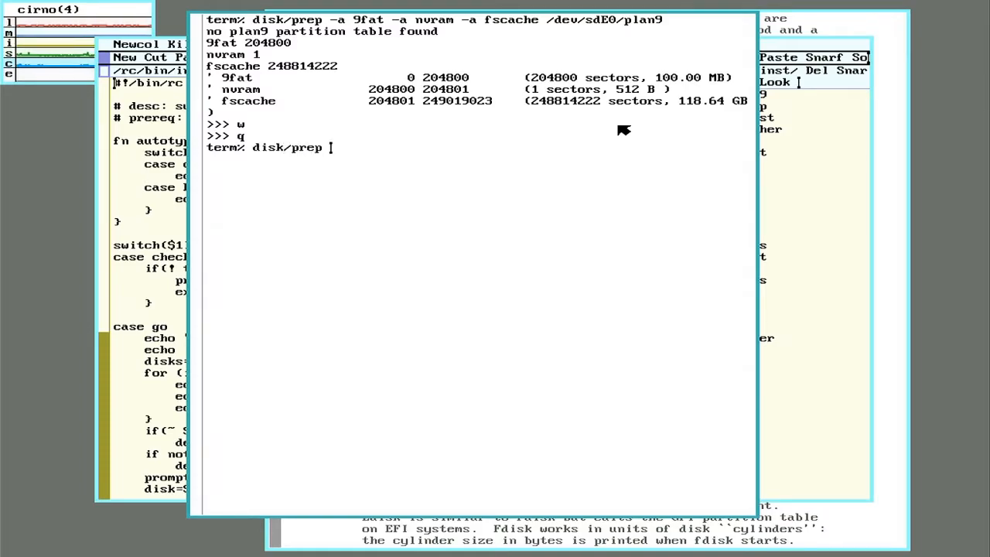
text( -a)
text( u)
Step: Run disk/prep -a fsworm -a other /dev/sdE1/plan9 after fixing the device name, write and quit
key(BackSpace)
text(fsworm )
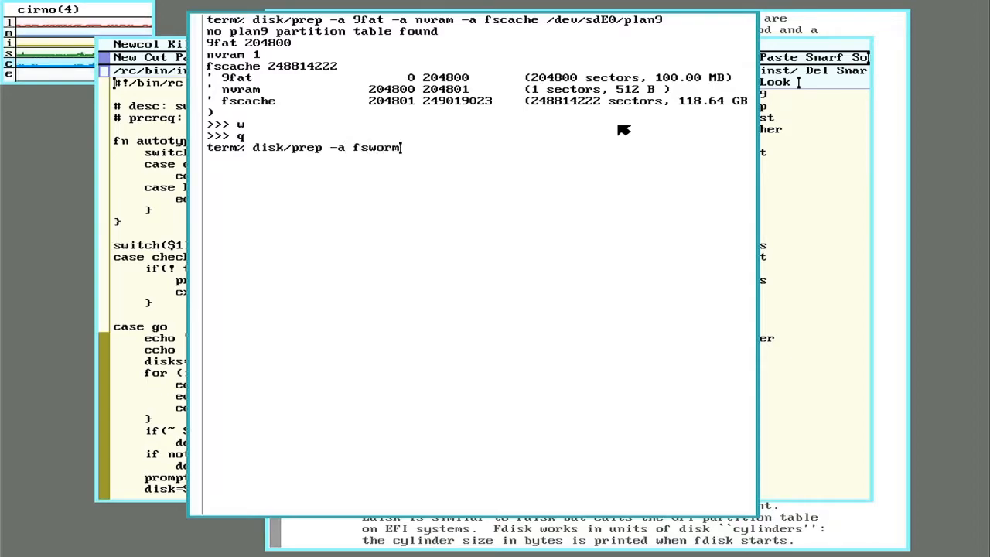
text(-a )
text(other)
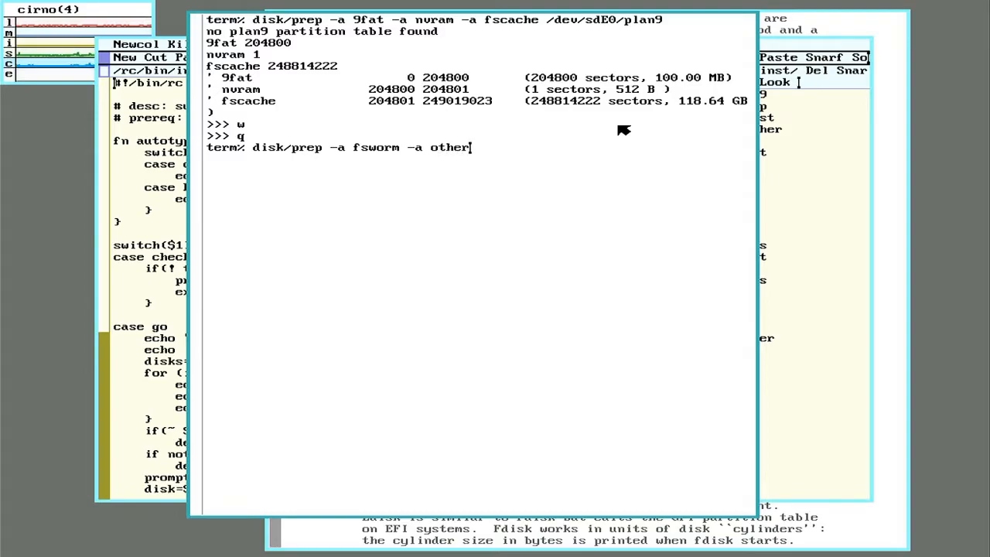
text( /dev/)
text(sde)
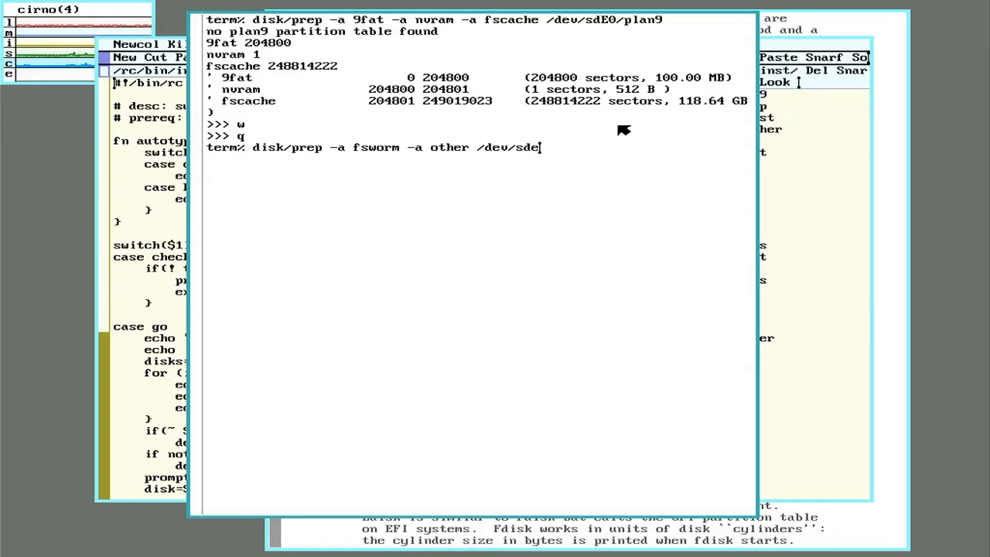
text(1)
key(BackSpace)
key(BackSpace)
text(E1)
text(/plan9)
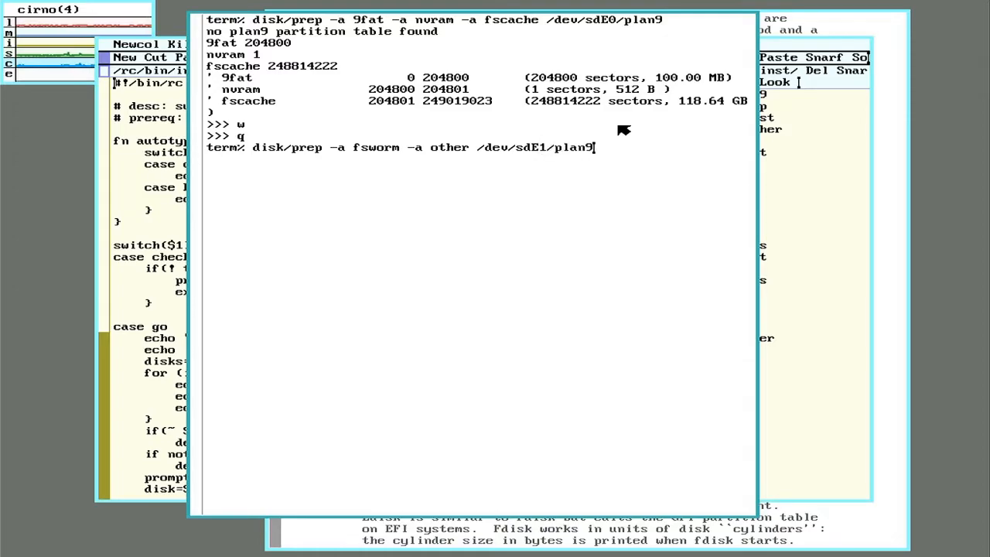
key(Return)
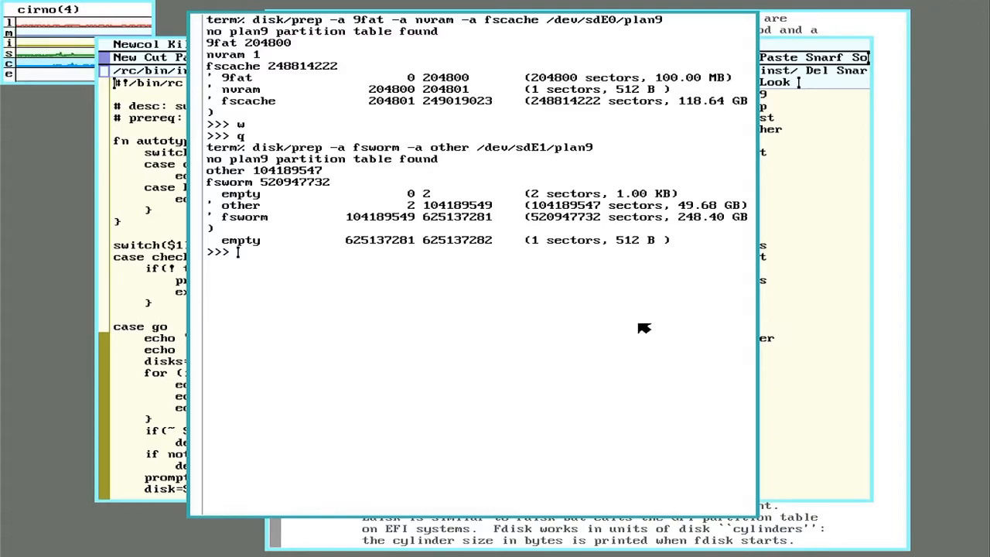
text(w)
key(Return)
text(q)
key(Return)
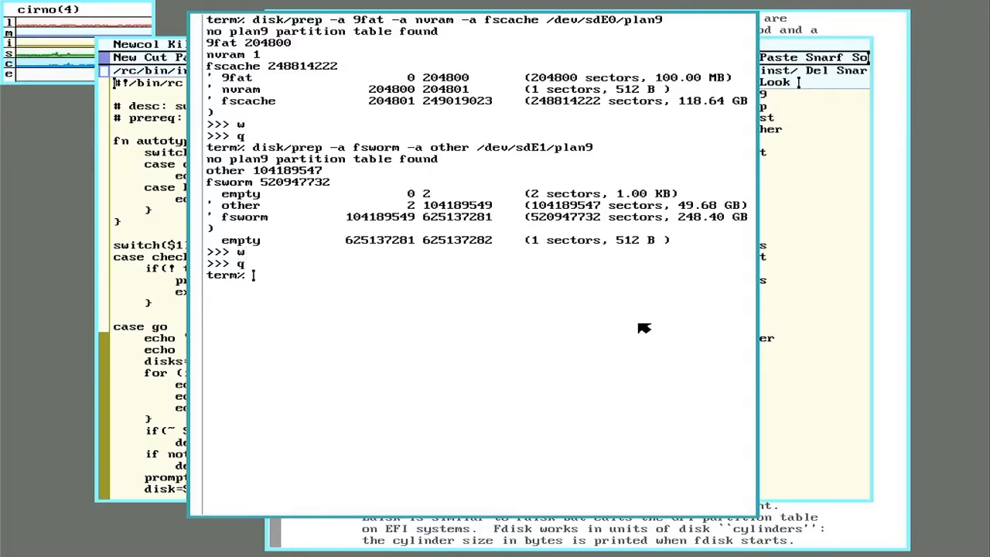
text(inst/)
text(start)
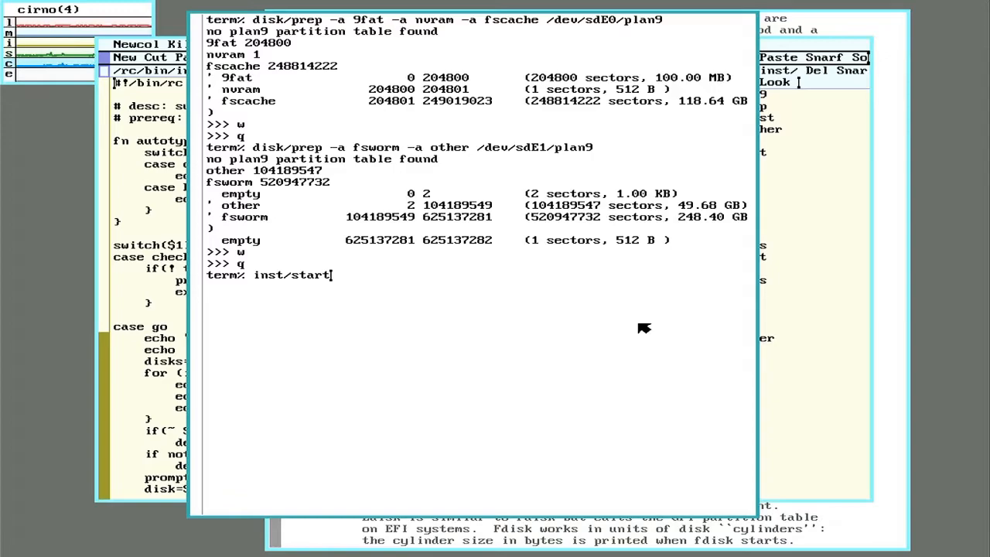
Step: Run inst/start, accept mountfs with /dev/sdE0/fscache, /dev/sdE1/fsworm, /dev/sdE1/other, and ream
key(Return)
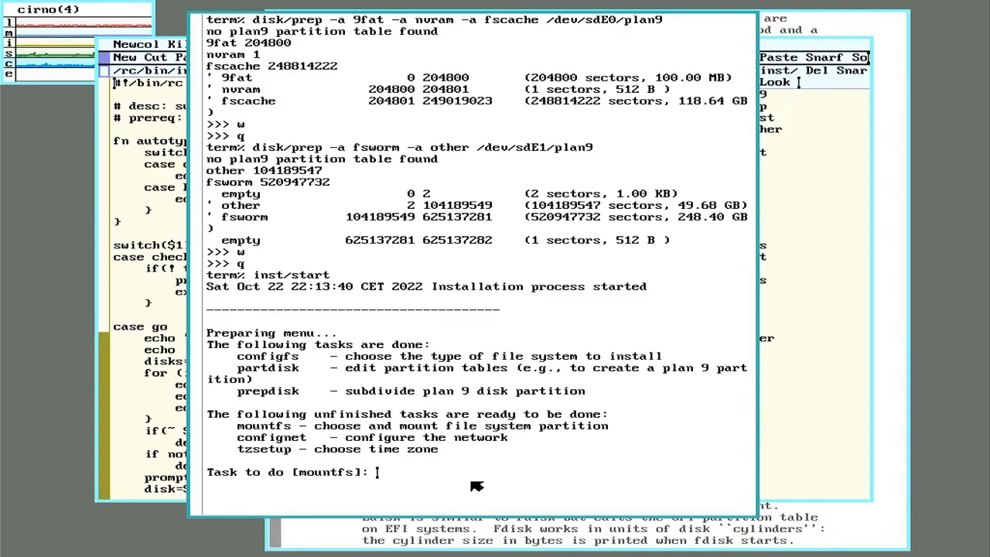
key(Return)
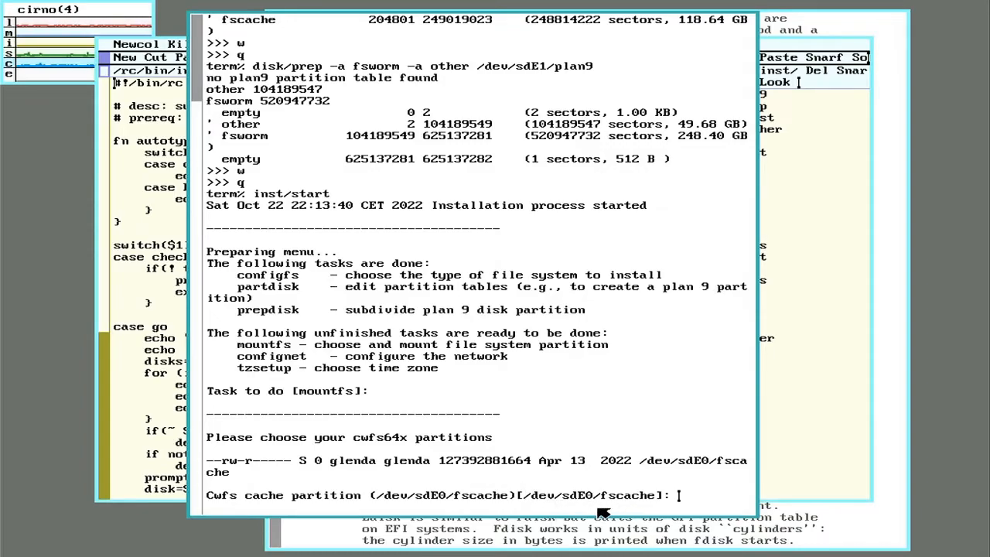
key(Return)
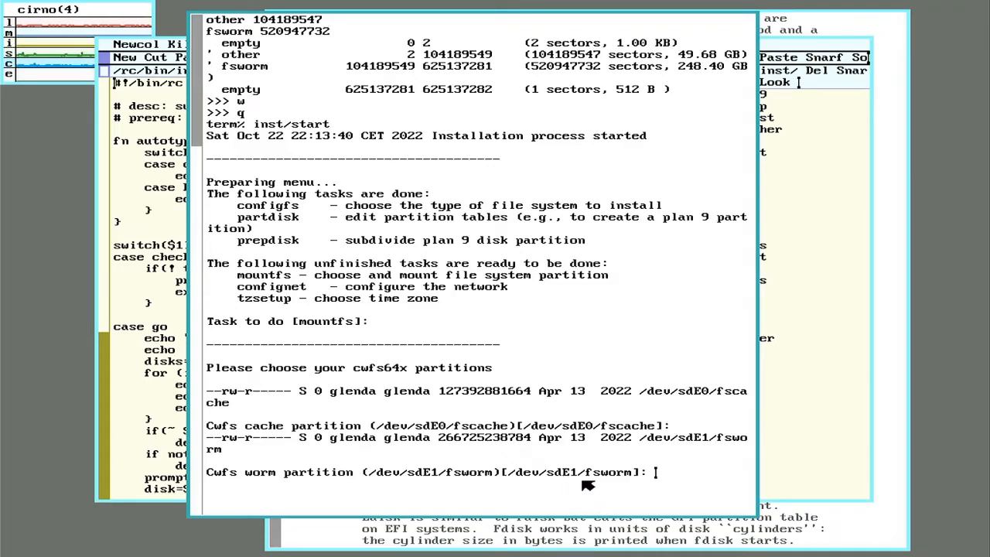
key(Return)
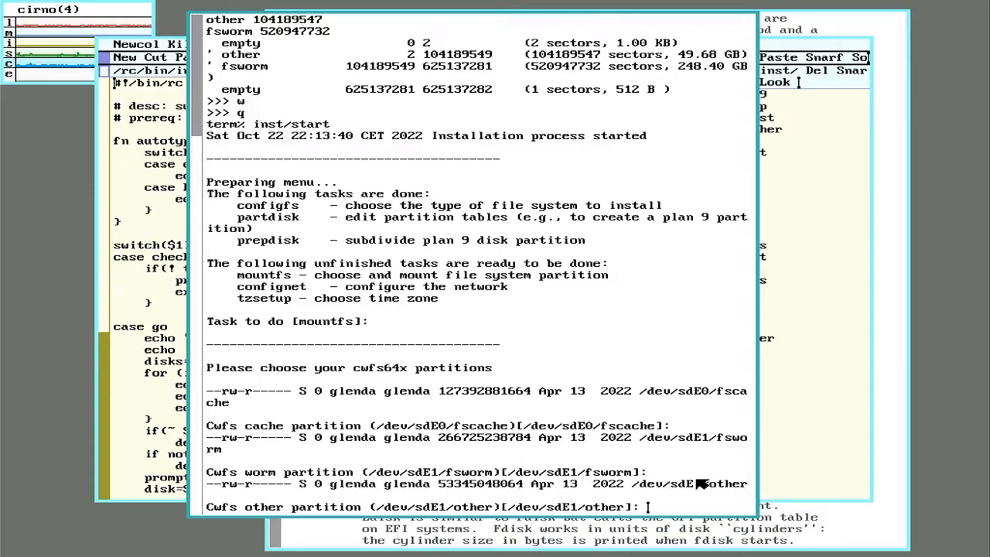
key(Return)
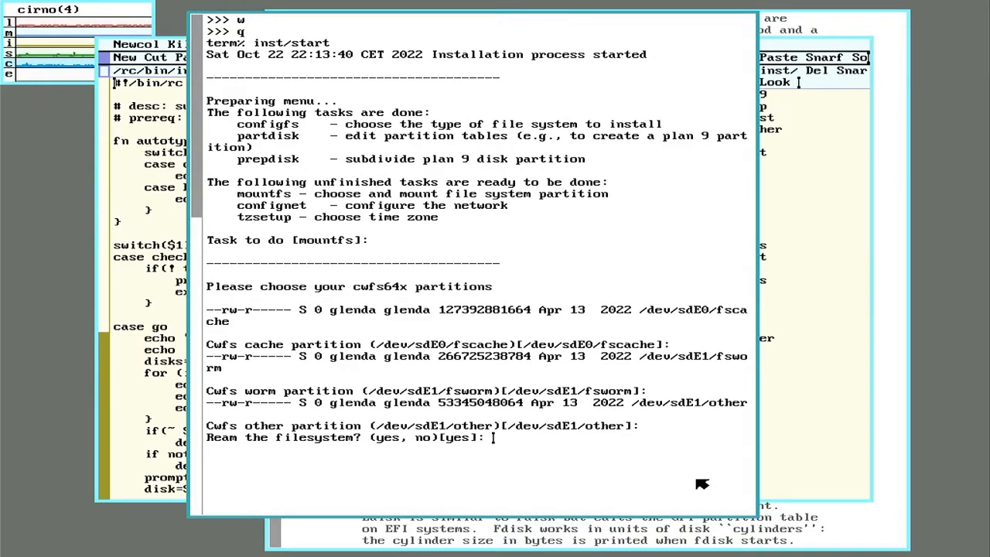
key(Return)
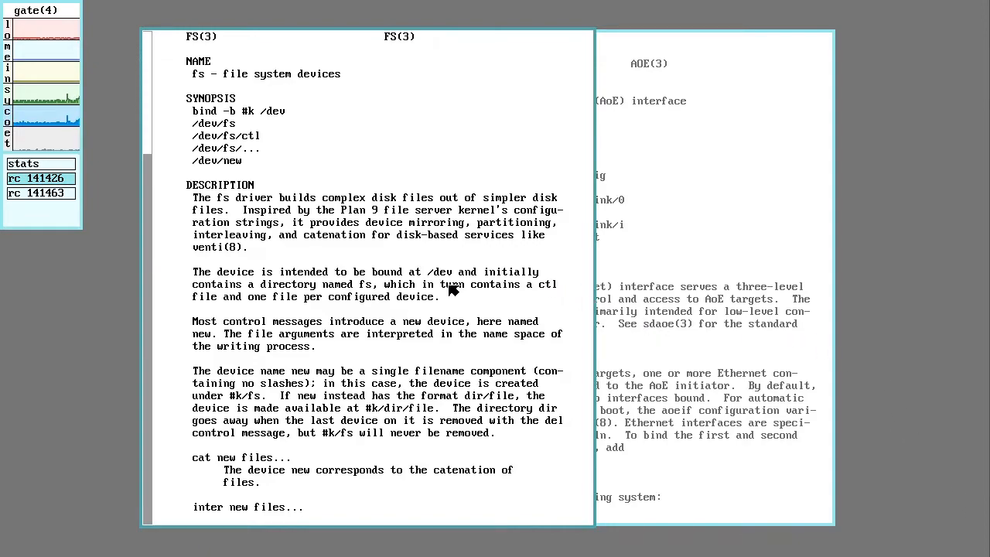
scroll(389, 251, up, 1)
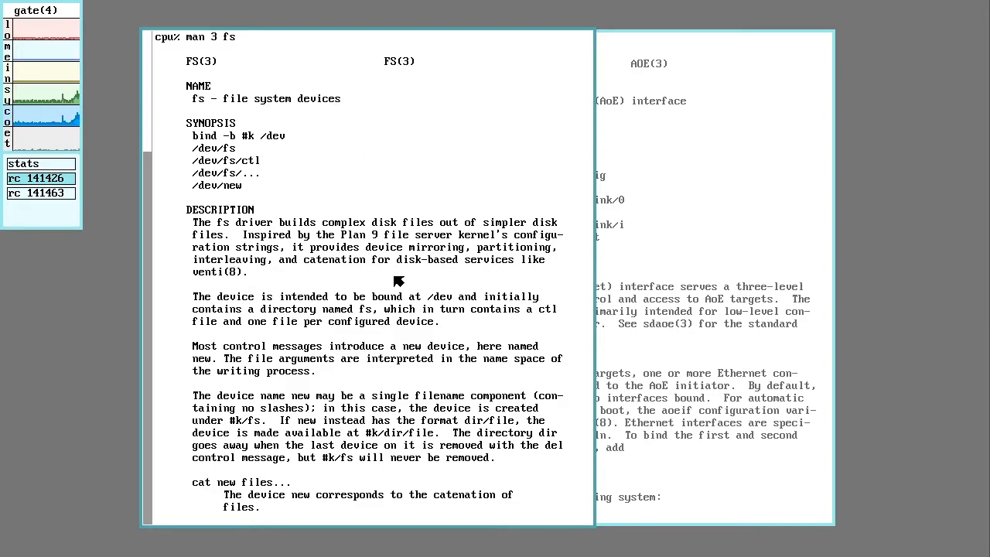
scroll(389, 270, down, 5)
scroll(389, 270, down, 5)
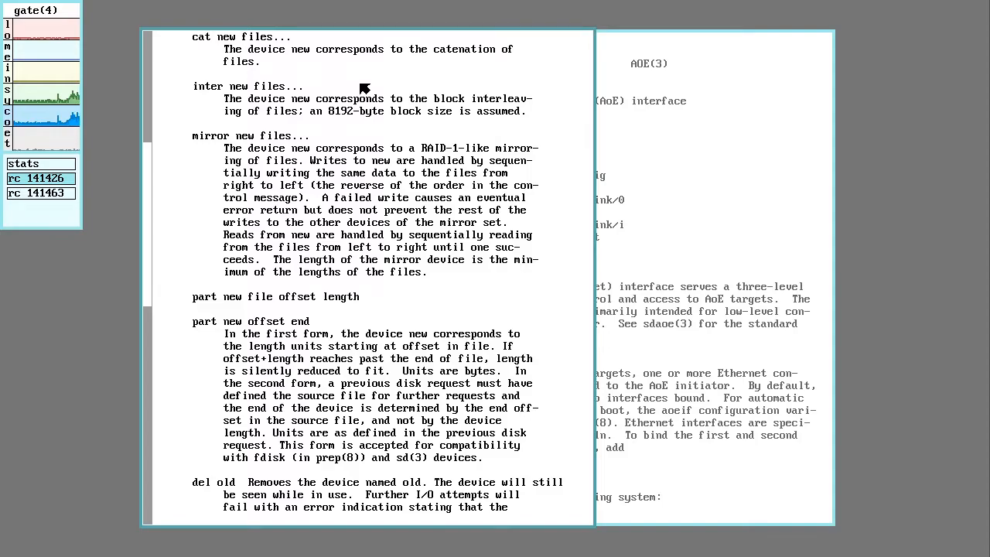
scroll(364, 87, up, 1)
scroll(364, 87, up, 1)
scroll(364, 89, up, 1)
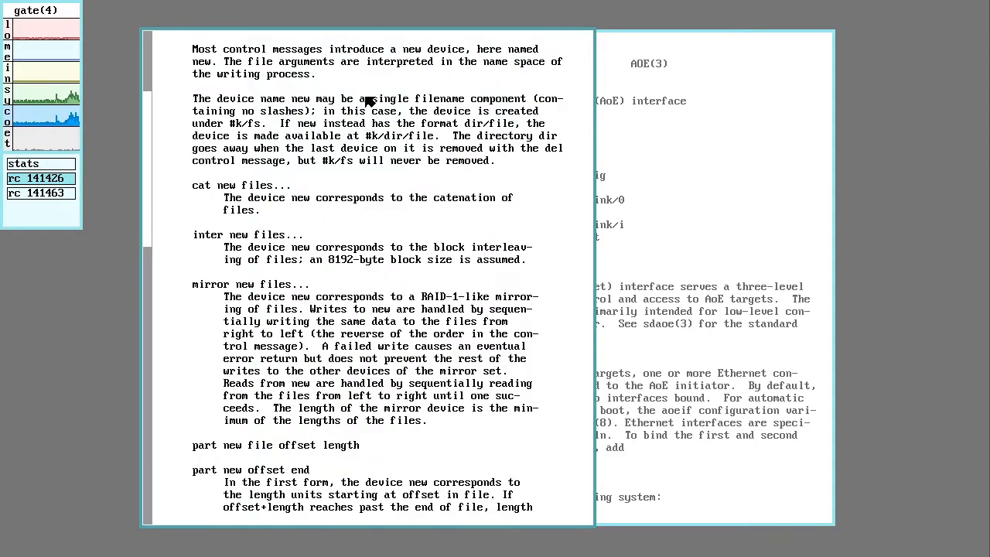
scroll(368, 99, up, 1)
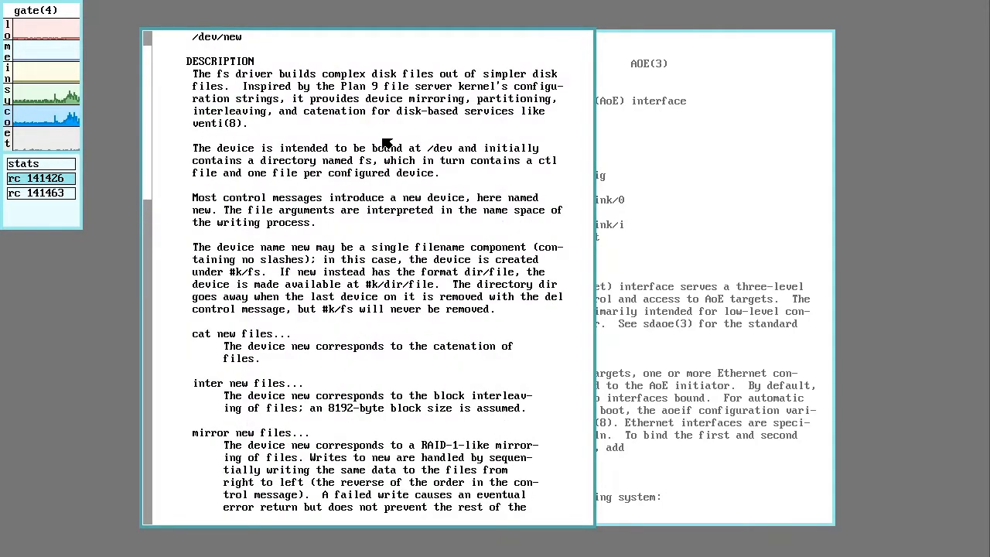
scroll(385, 147, up, 1)
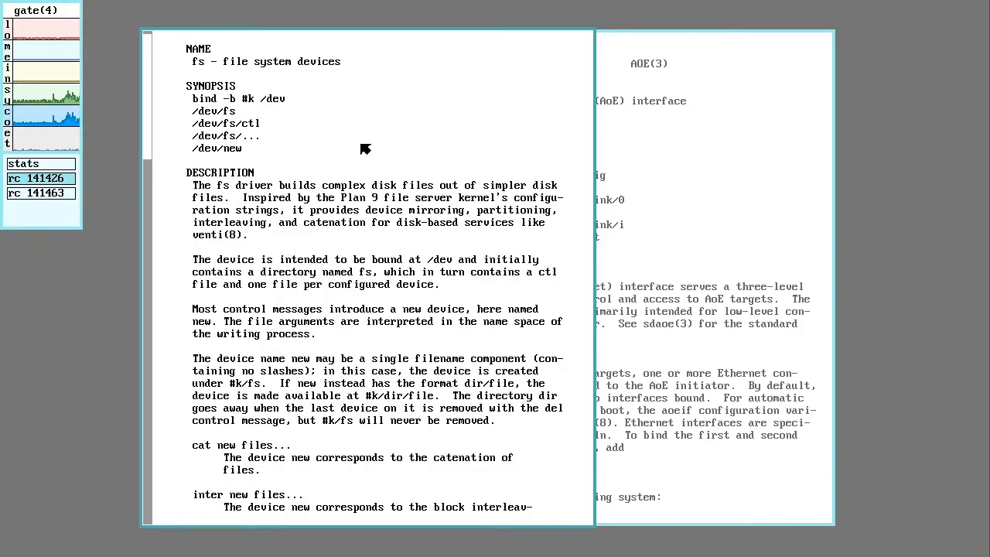
scroll(367, 154, up, 1)
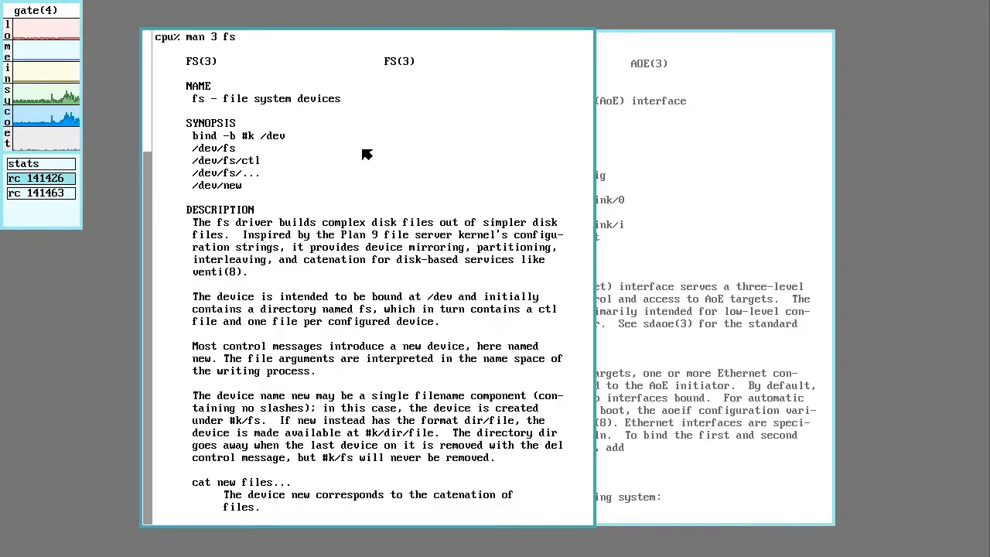
Step: Raise the aoe(3) manual page window after reading fs(3)
click(721, 100)
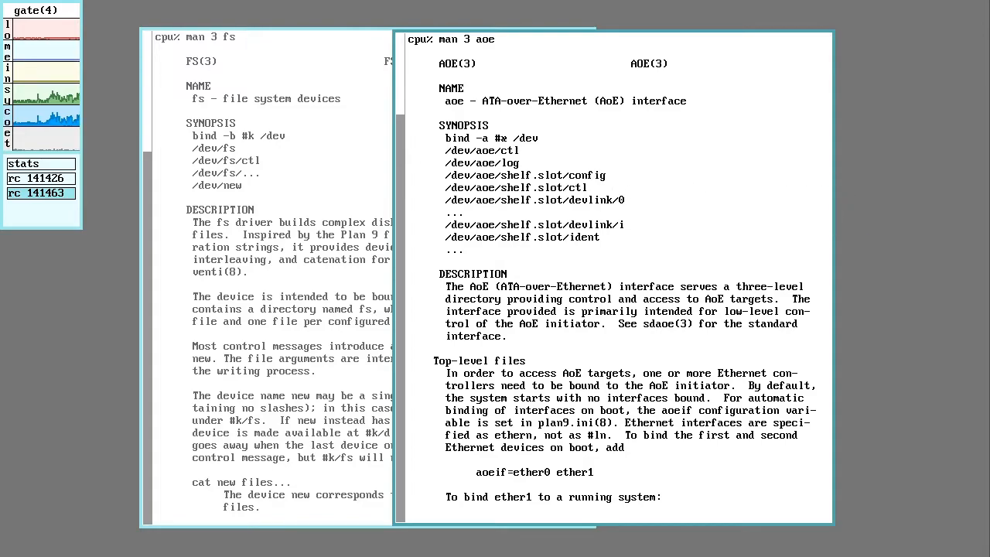
scroll(748, 287, down, 4)
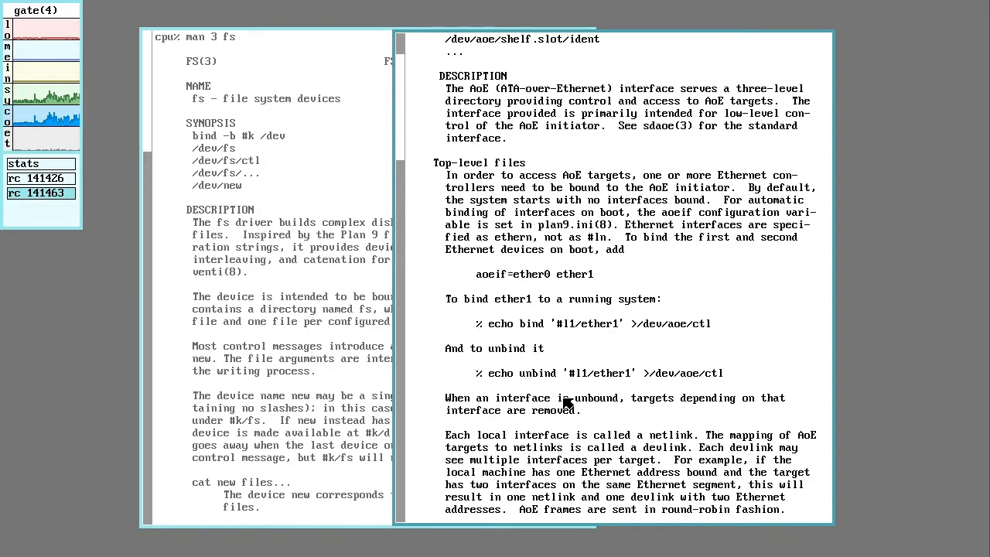
scroll(634, 356, up, 4)
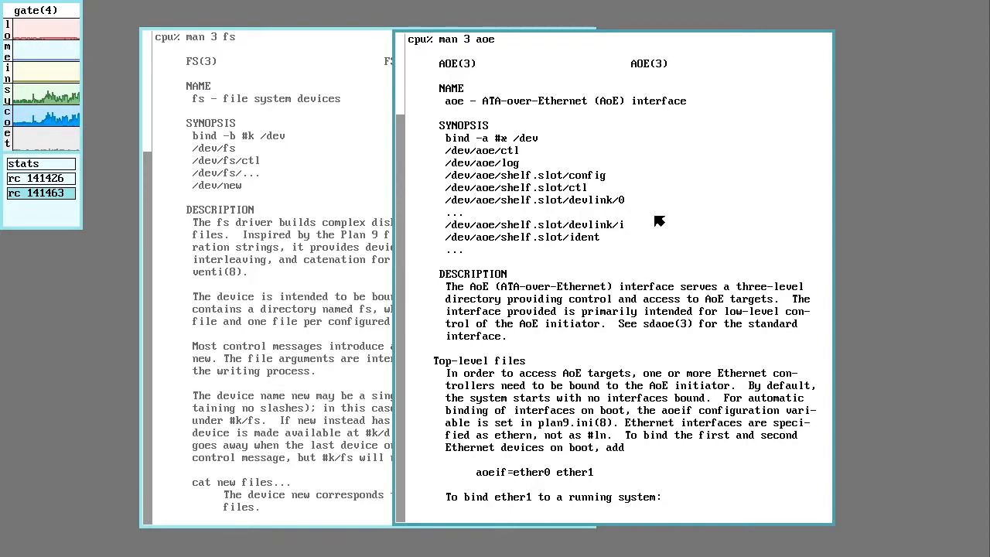
Step: Raise the fs(3) manual page back in front of aoe(3)
click(334, 161)
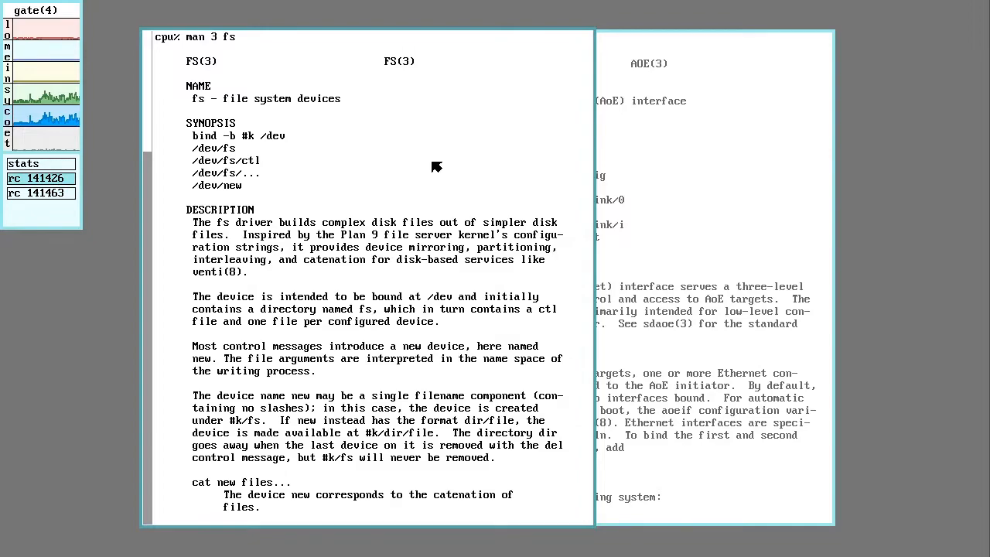